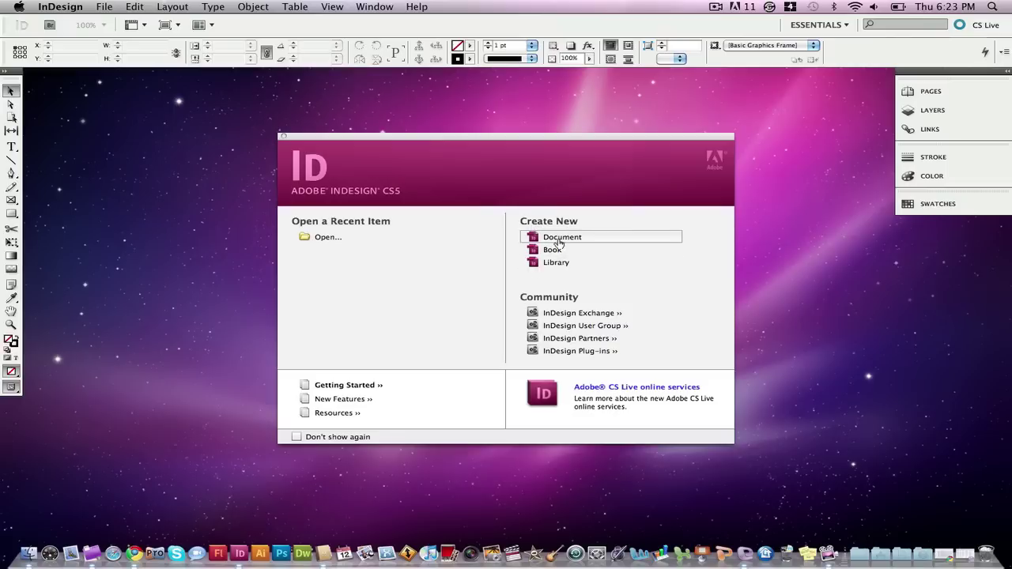
# - Create a new one-page Letter print document with the [Default] preset and default margins
pyautogui.click(558, 242)
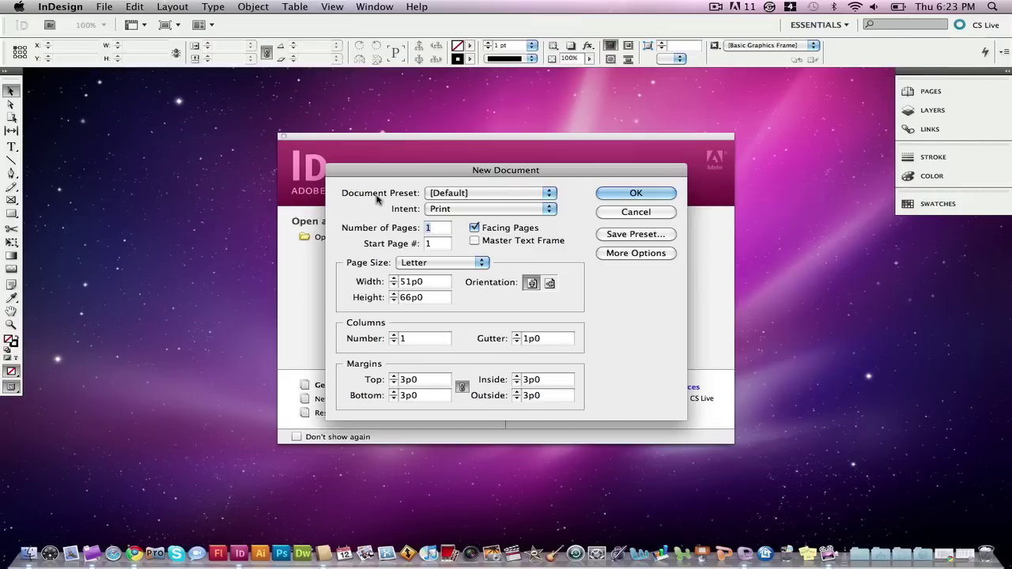
pyautogui.click(462, 193)
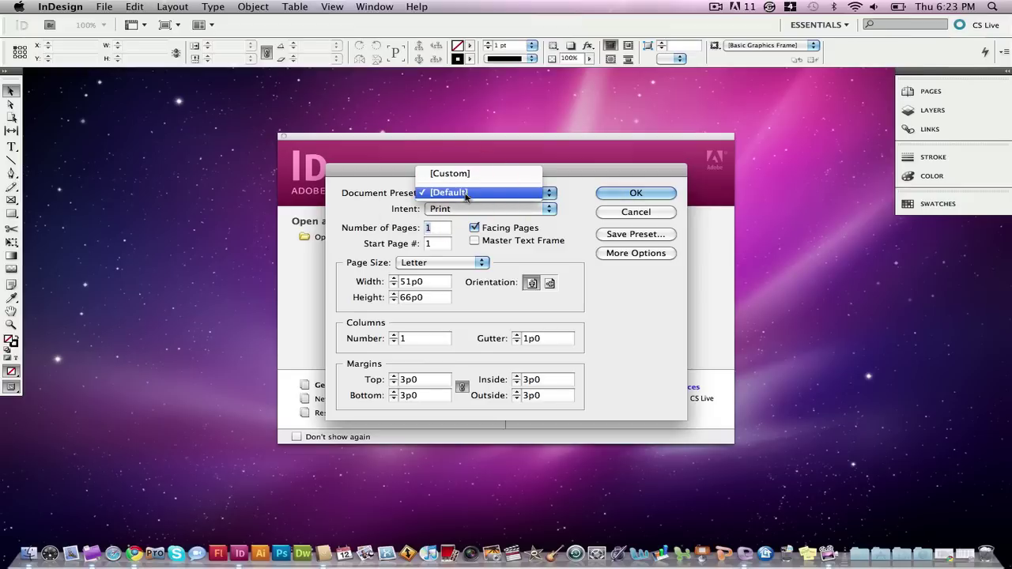
pyautogui.click(465, 195)
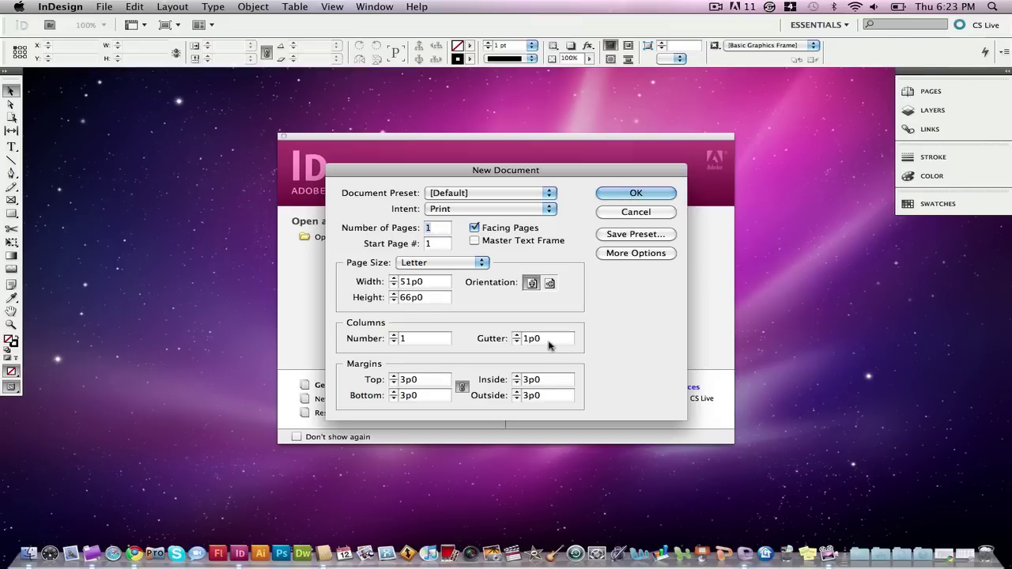
pyautogui.click(448, 210)
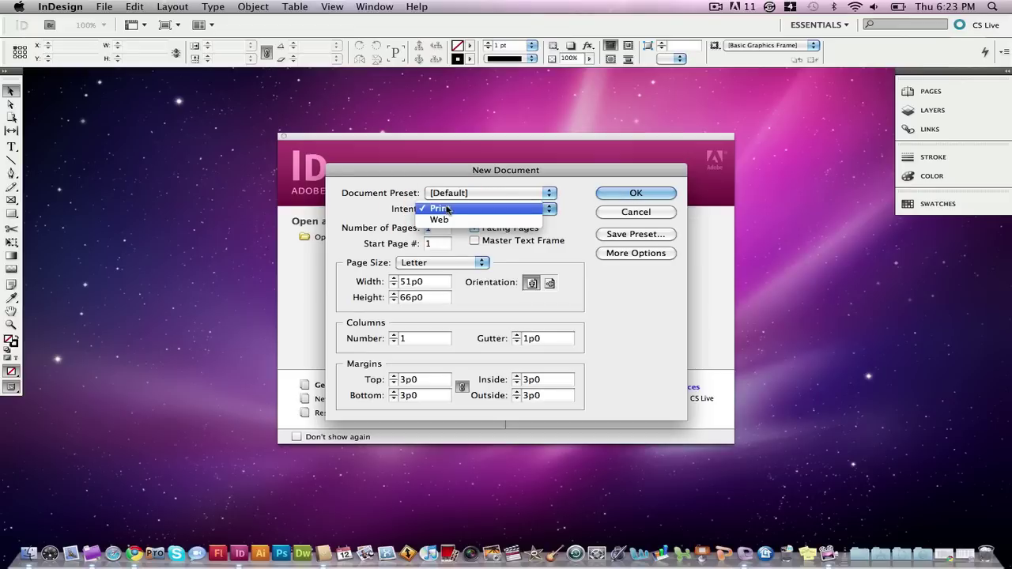
pyautogui.click(452, 208)
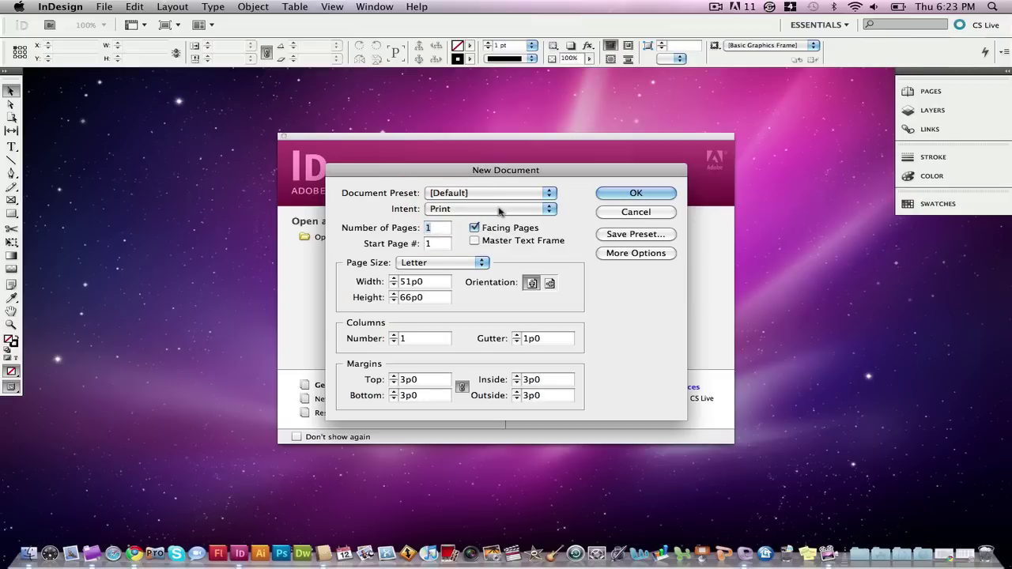
pyautogui.click(616, 194)
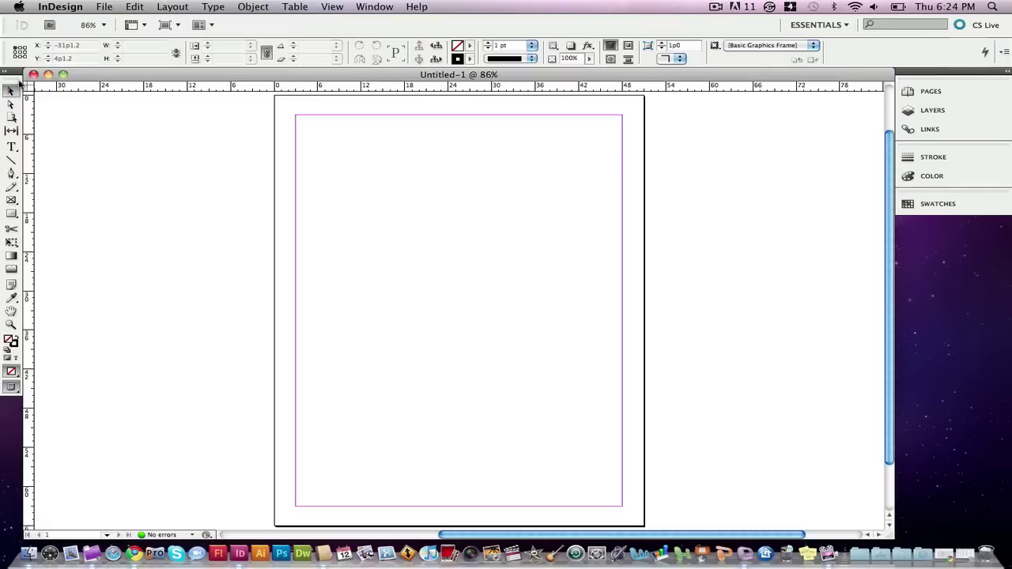
# - Float the Tools panel beside the page, then try the Selection and Direct Selection tools
pyautogui.moveTo(20, 80); pyautogui.dragTo(198, 113)
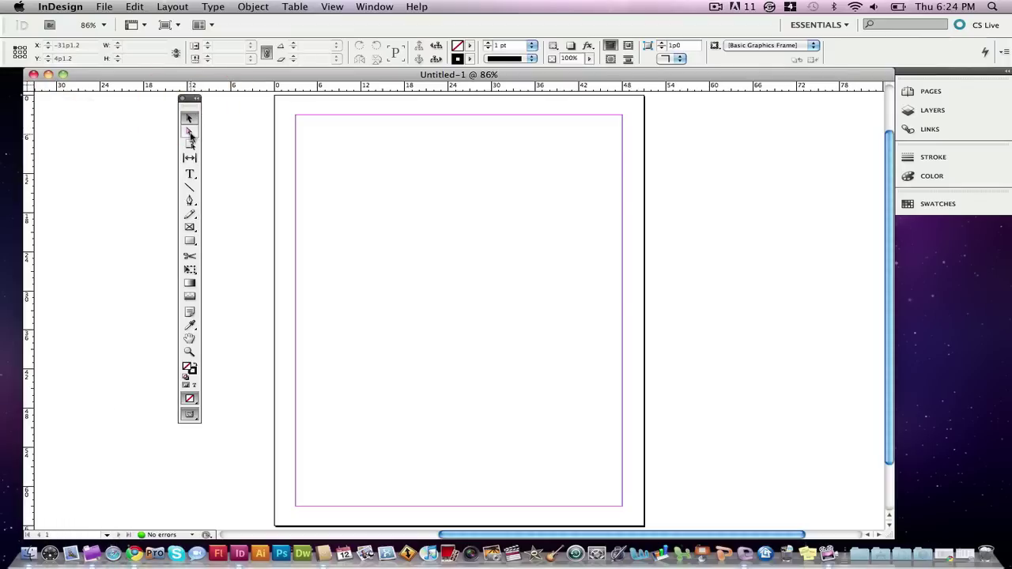
pyautogui.click(191, 119)
pyautogui.click(189, 131)
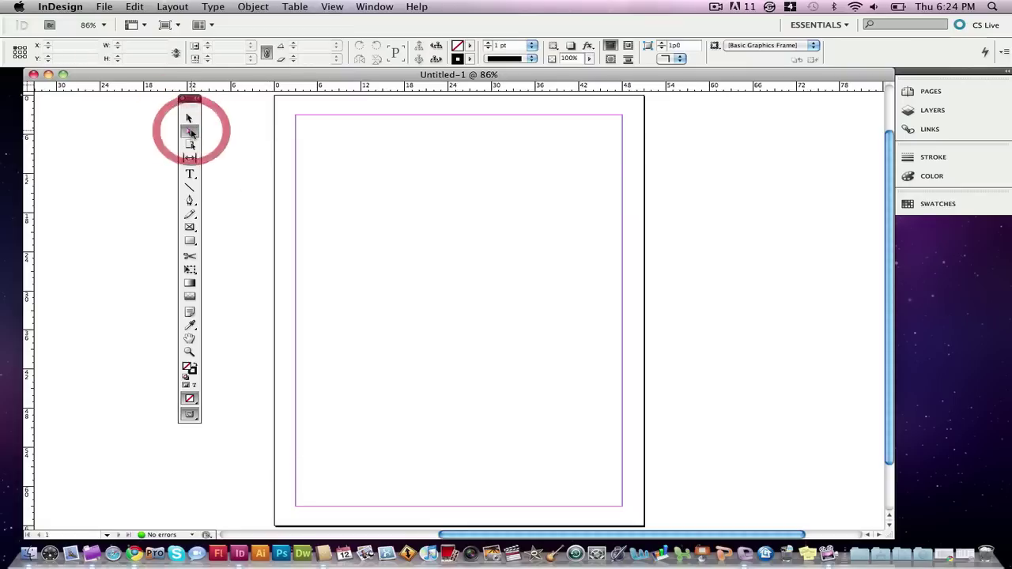
# - Draw a text frame near the top of the page and type 'Test Design'
pyautogui.click(189, 174)
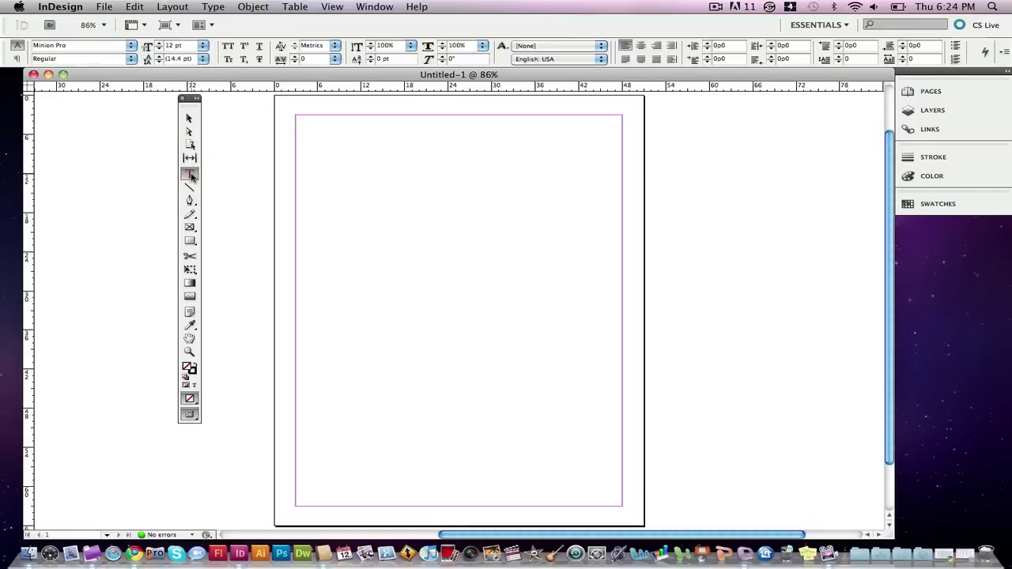
pyautogui.moveTo(336, 166); pyautogui.dragTo(494, 230)
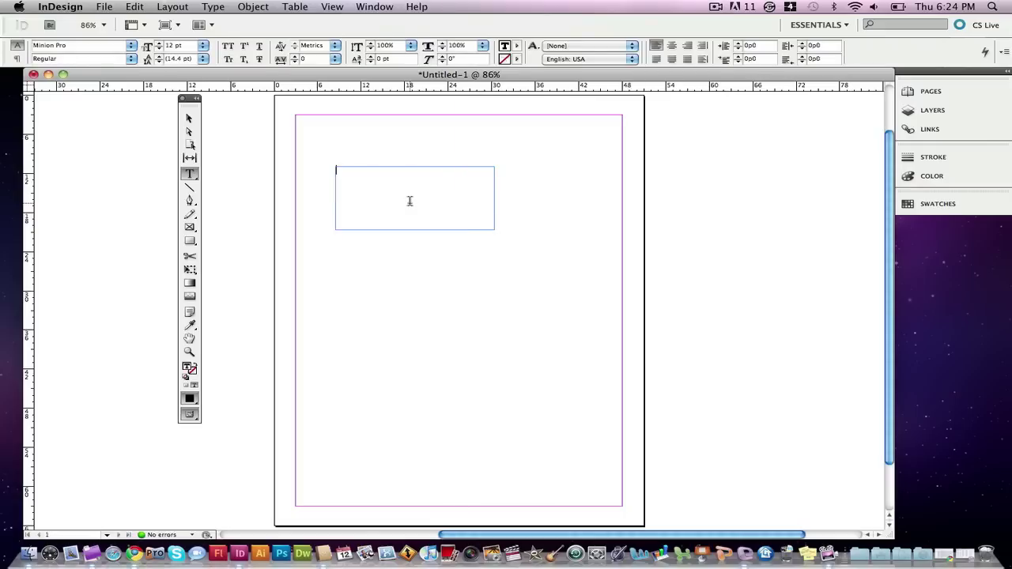
pyautogui.write('Test Design')
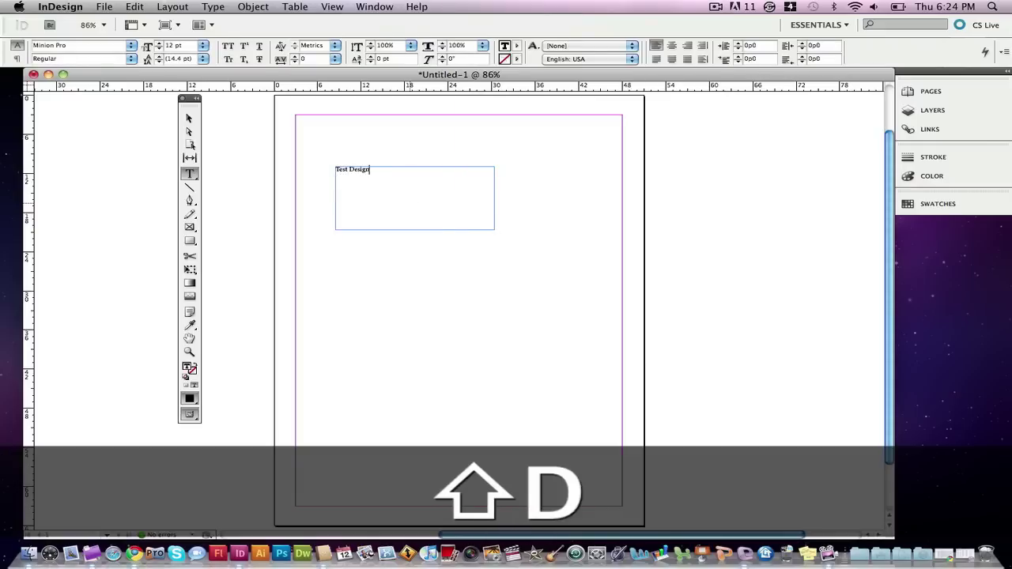
# - Make all the text 36 pt and centre it within the frame
pyautogui.press('super+a')
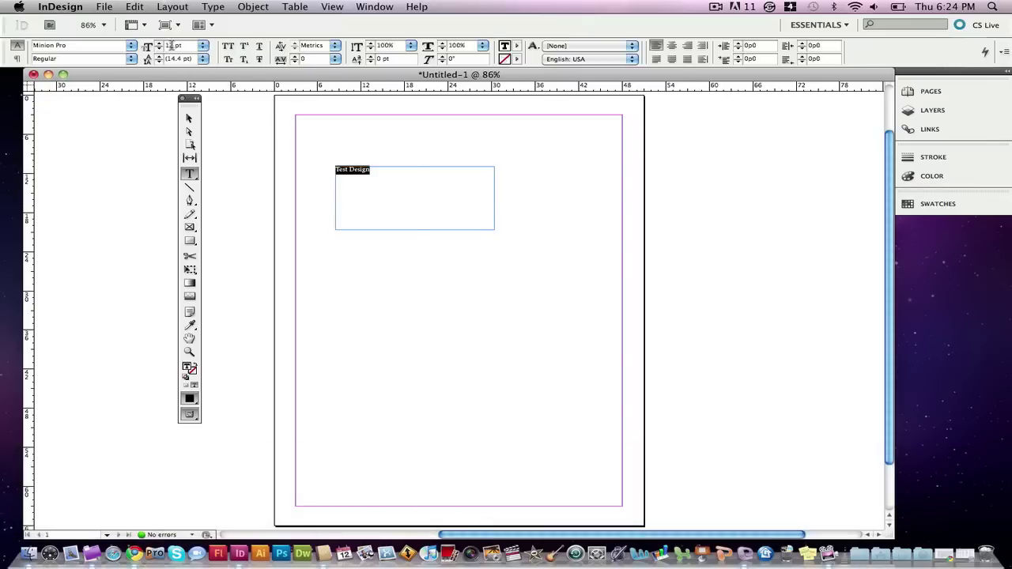
pyautogui.click(202, 49)
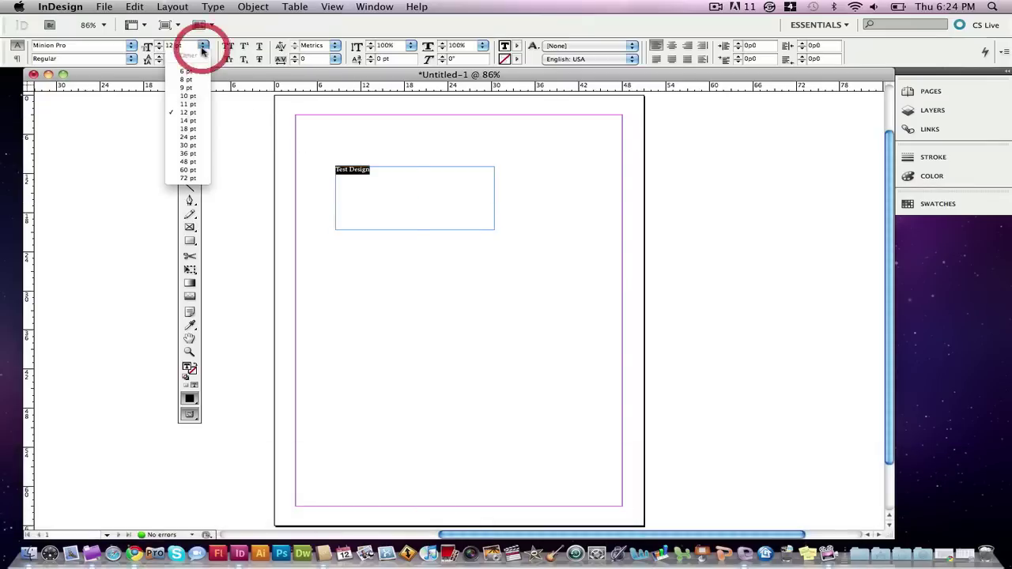
pyautogui.click(186, 153)
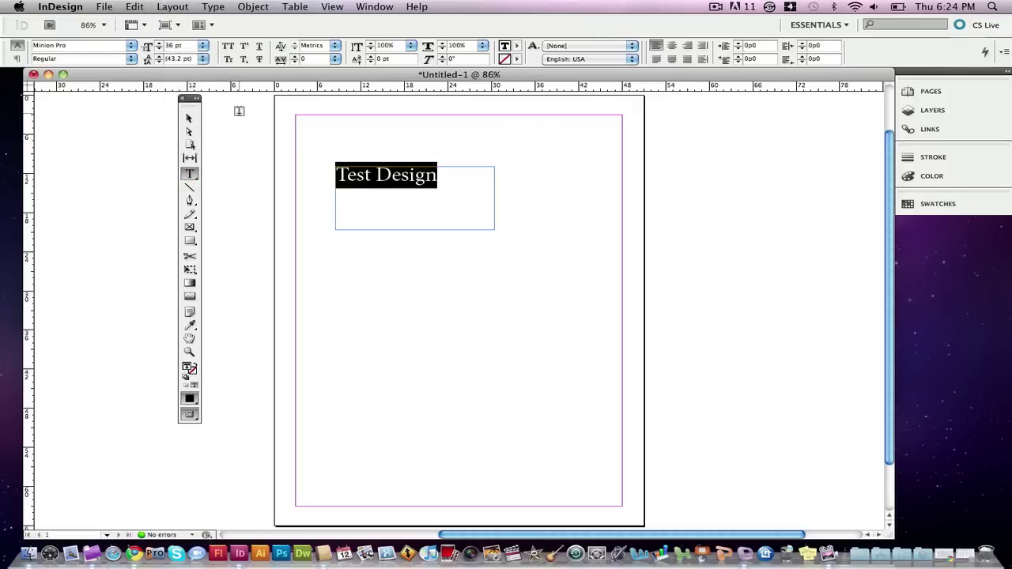
pyautogui.click(672, 46)
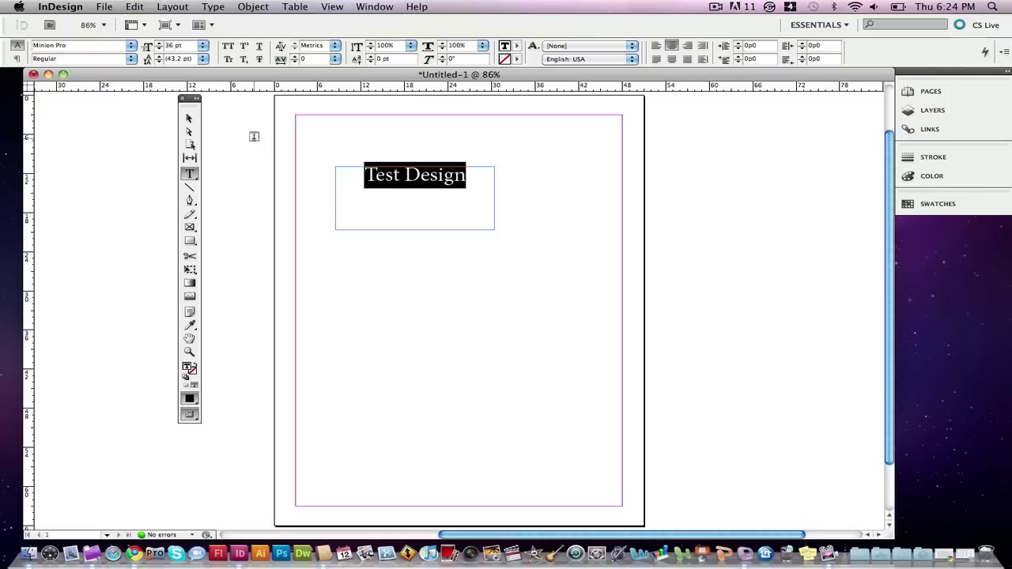
# - Resize the text frame so it fits snugly around 'Test Design'
pyautogui.click(189, 118)
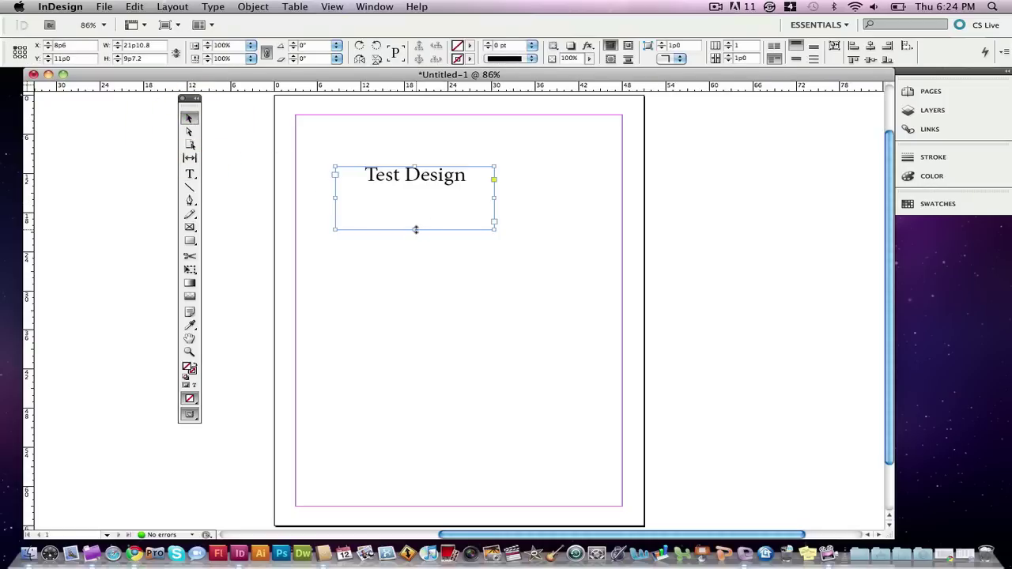
pyautogui.moveTo(415, 230); pyautogui.dragTo(431, 190)
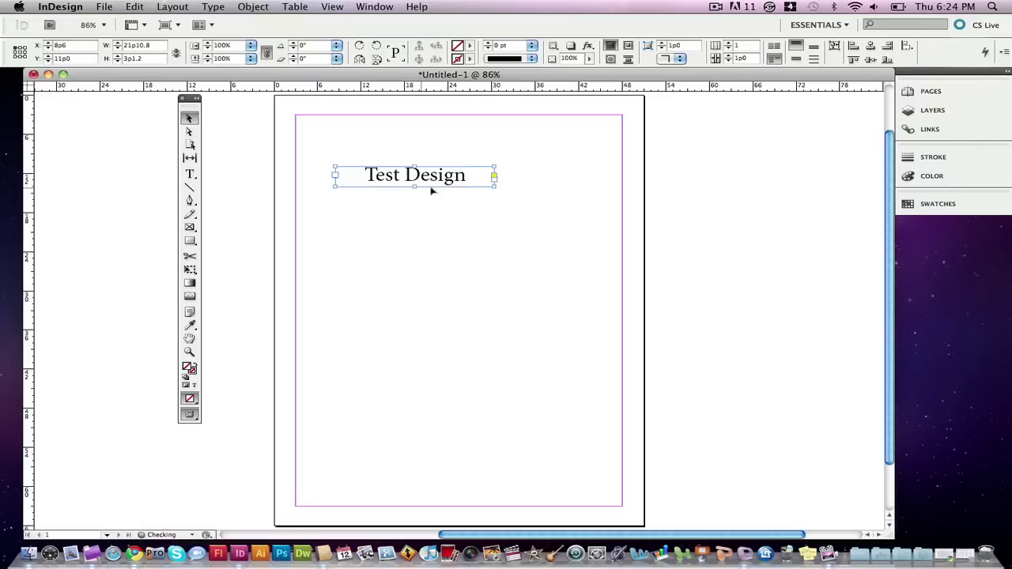
pyautogui.moveTo(493, 176); pyautogui.dragTo(445, 169)
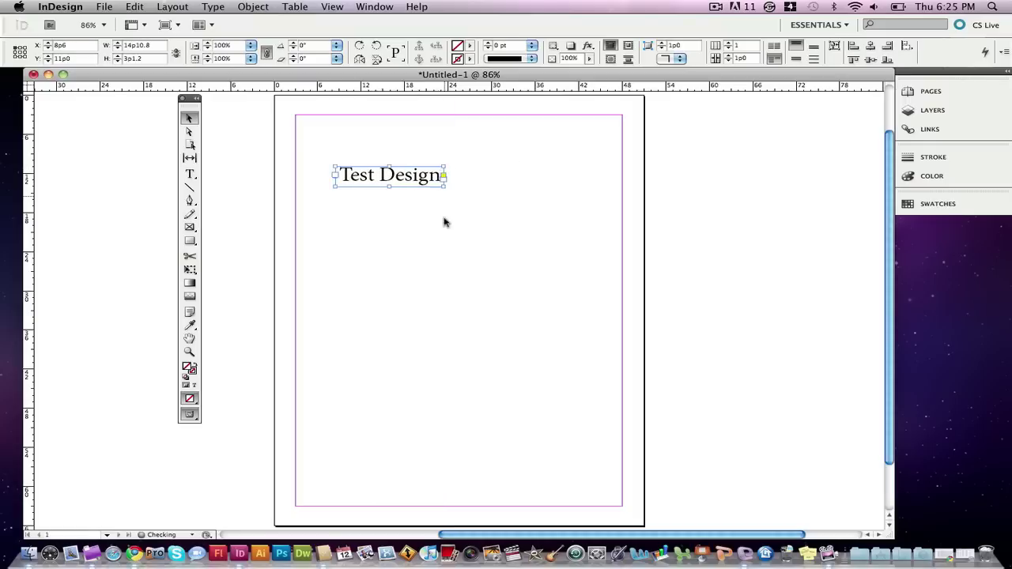
pyautogui.moveTo(388, 185); pyautogui.dragTo(461, 318)
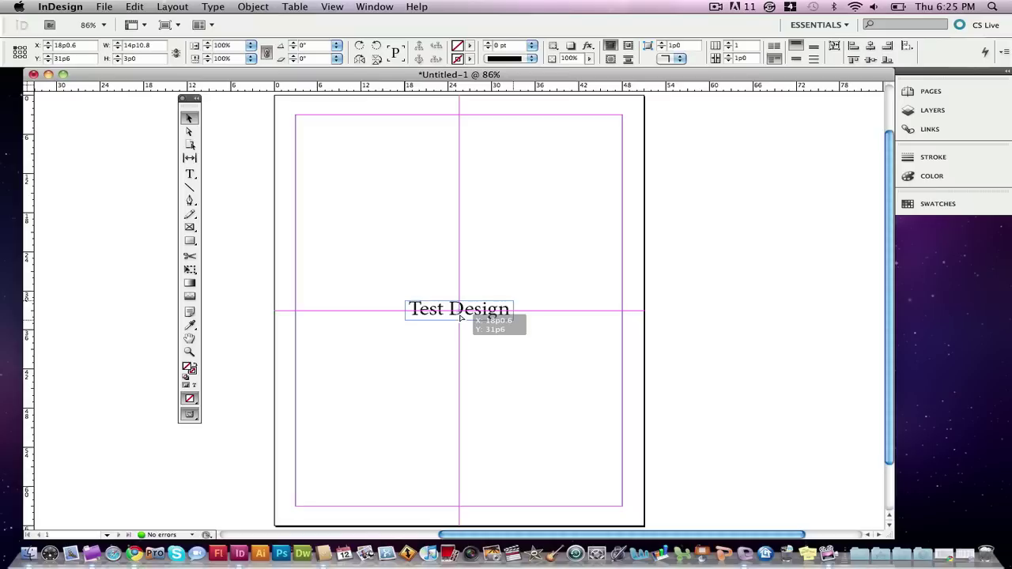
# - Move the Test Design frame to the page centre and reselect it
pyautogui.moveTo(461, 317); pyautogui.dragTo(460, 318)
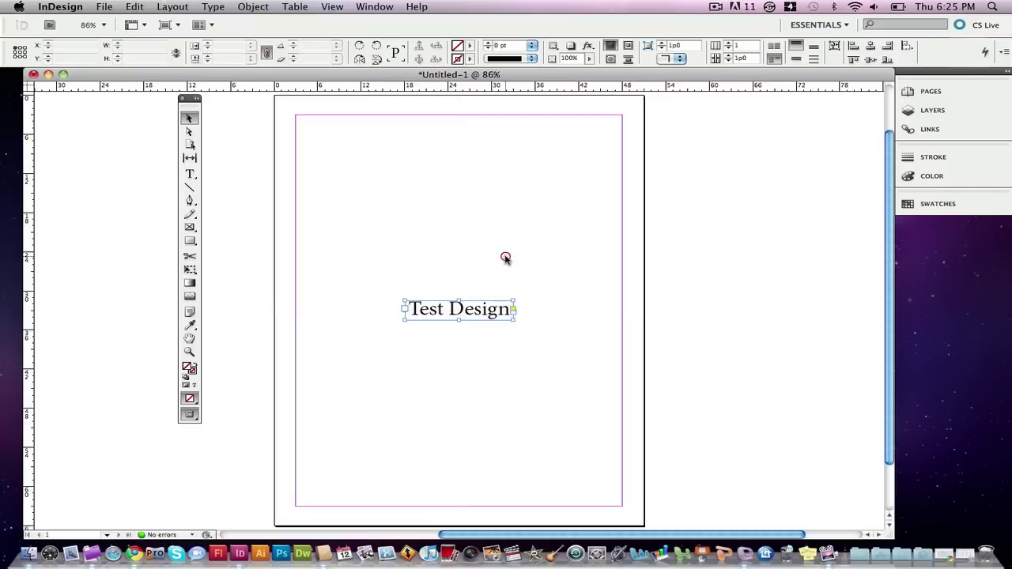
pyautogui.click(506, 259)
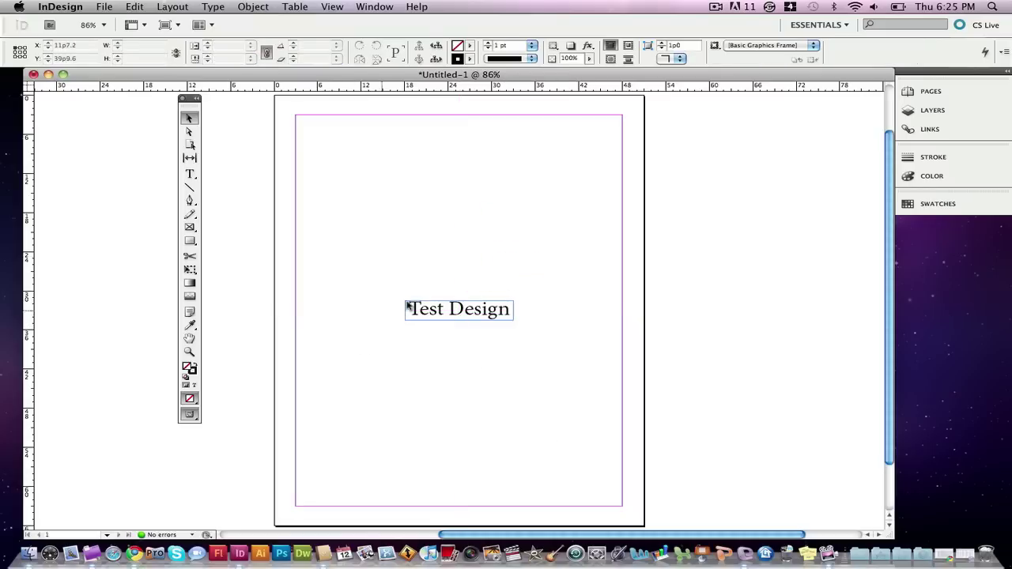
pyautogui.click(471, 311)
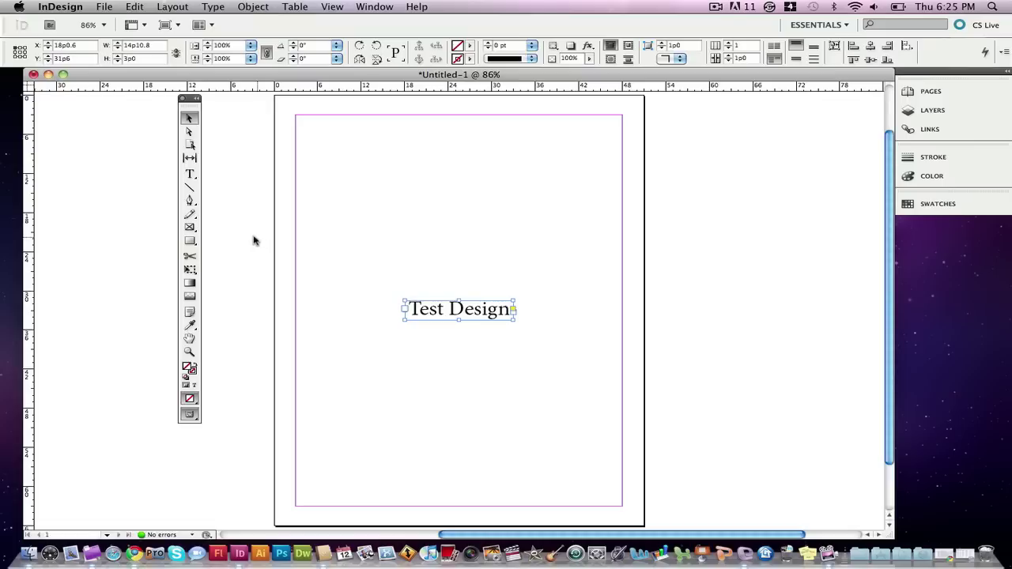
# - Draw a rectangle frame near the centred Test Design text
pyautogui.click(190, 242)
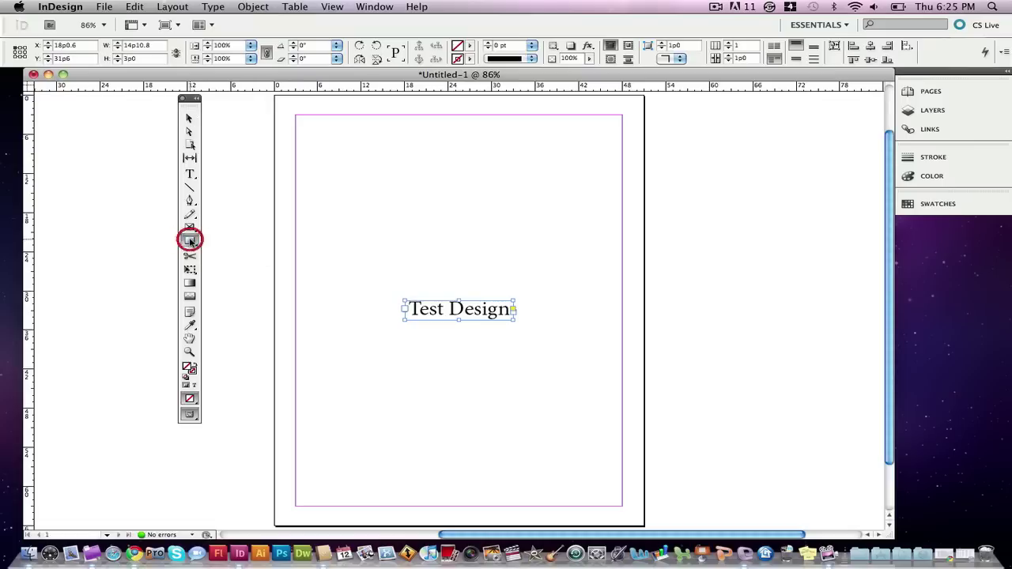
pyautogui.moveTo(191, 242); pyautogui.dragTo(235, 238)
pyautogui.moveTo(340, 158); pyautogui.dragTo(457, 215)
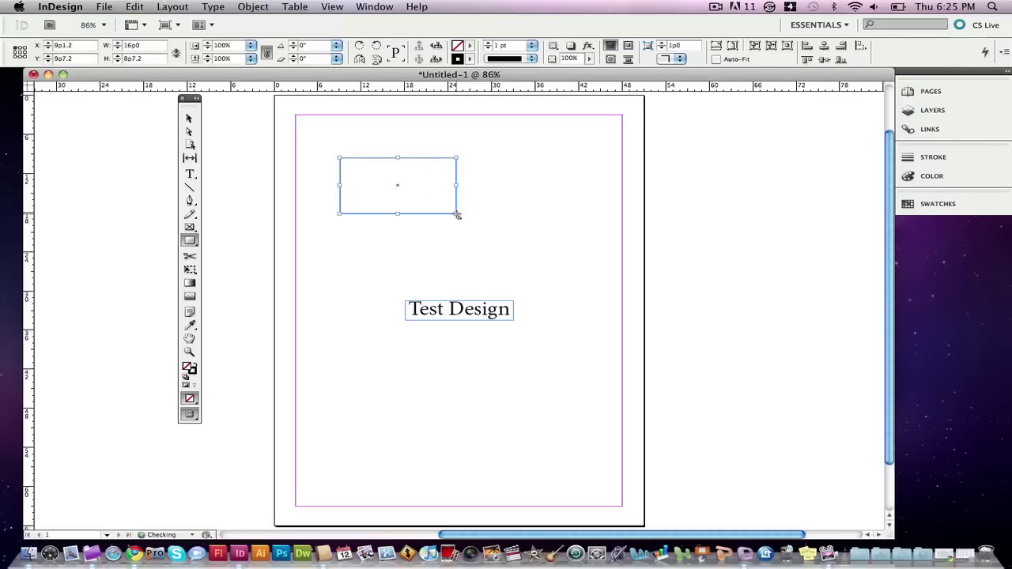
# - Move the empty rectangle down until it's centred over the Test Design text
pyautogui.click(190, 119)
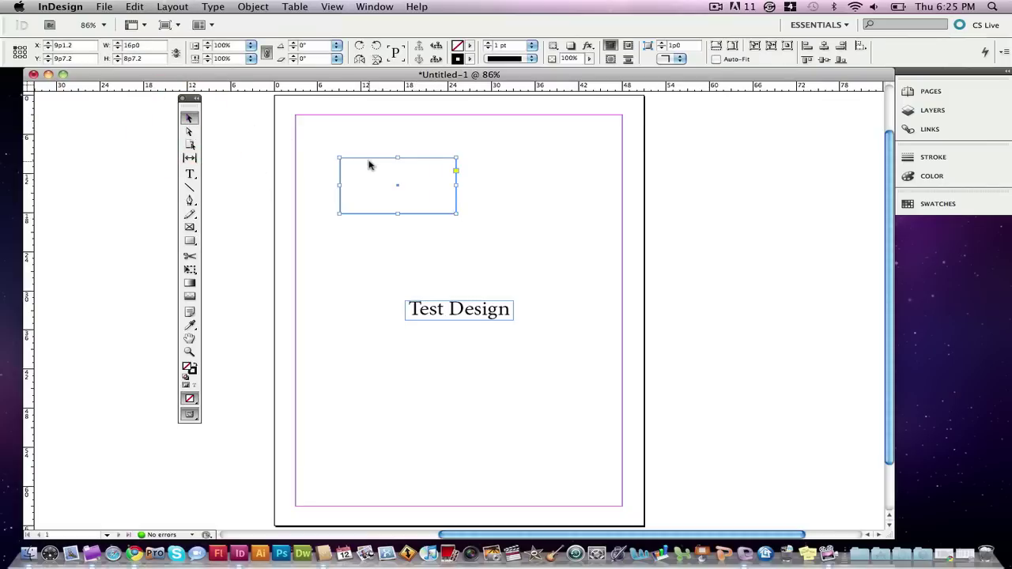
pyautogui.doubleClick(385, 195)
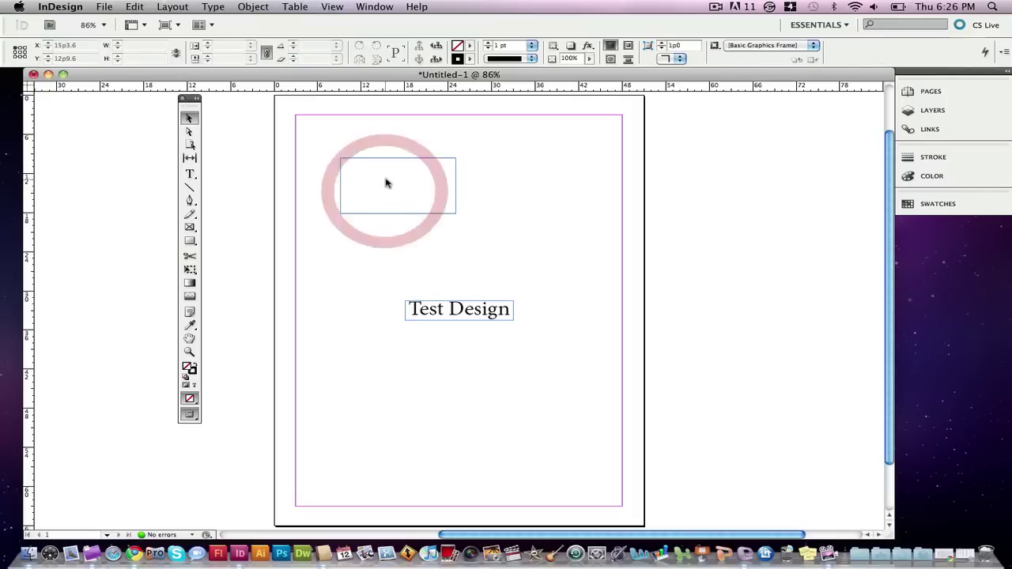
pyautogui.click(409, 208)
pyautogui.click(402, 219)
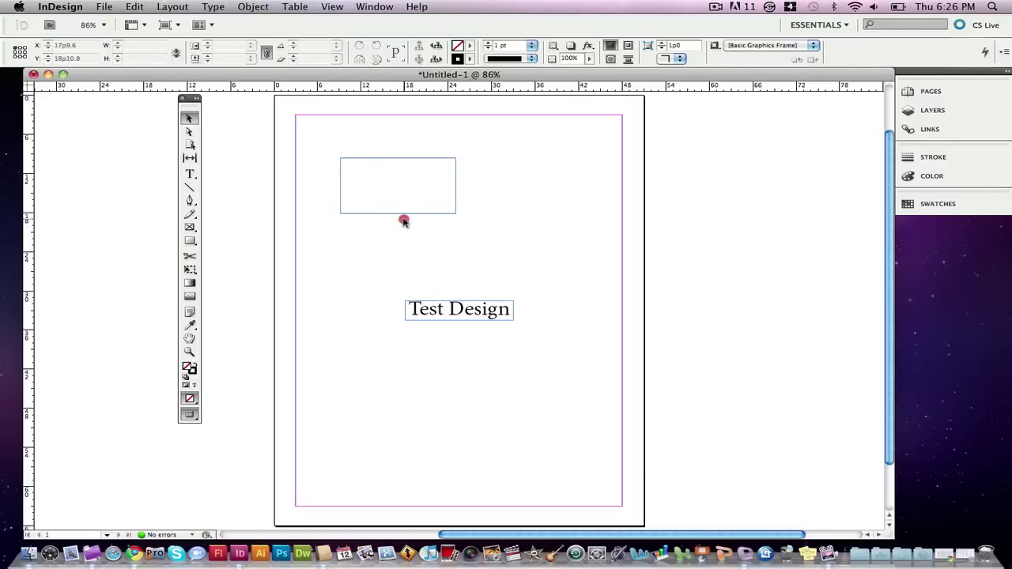
pyautogui.click(403, 216)
pyautogui.moveTo(385, 192); pyautogui.dragTo(413, 256)
pyautogui.moveTo(340, 199); pyautogui.dragTo(400, 327)
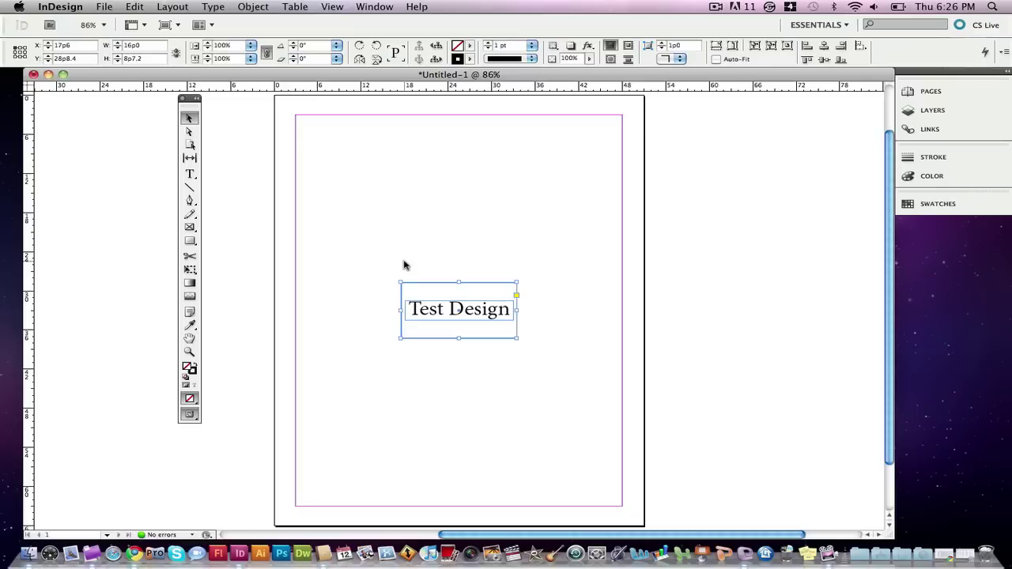
# - Fill the rectangle with orange from the Color panel
pyautogui.click(917, 175)
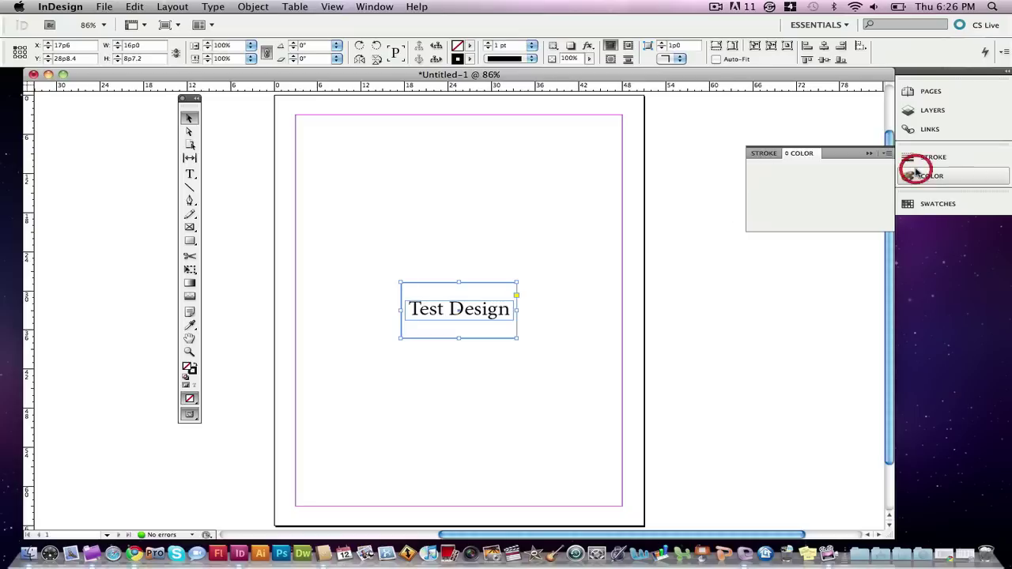
pyautogui.click(919, 157)
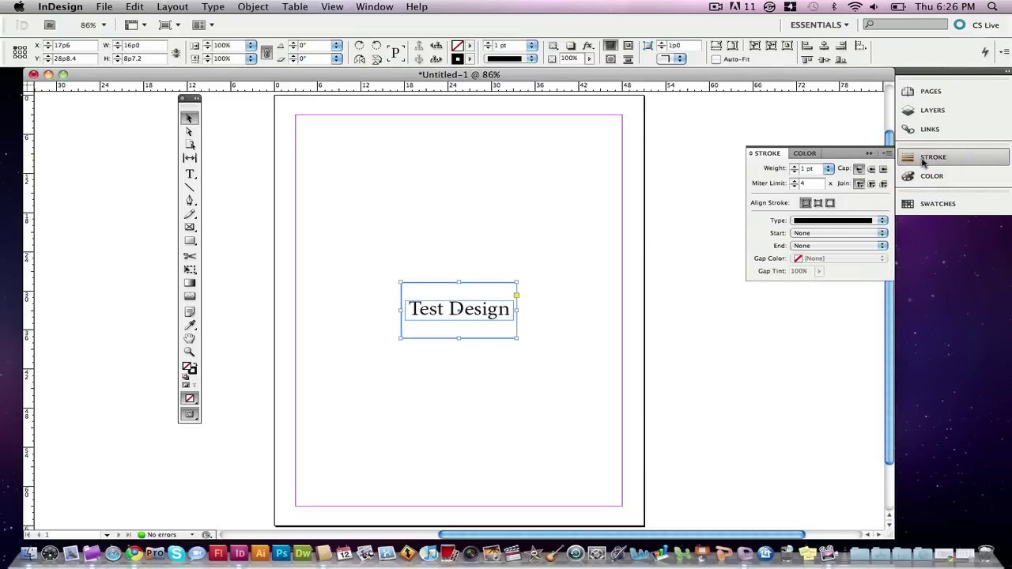
pyautogui.click(805, 153)
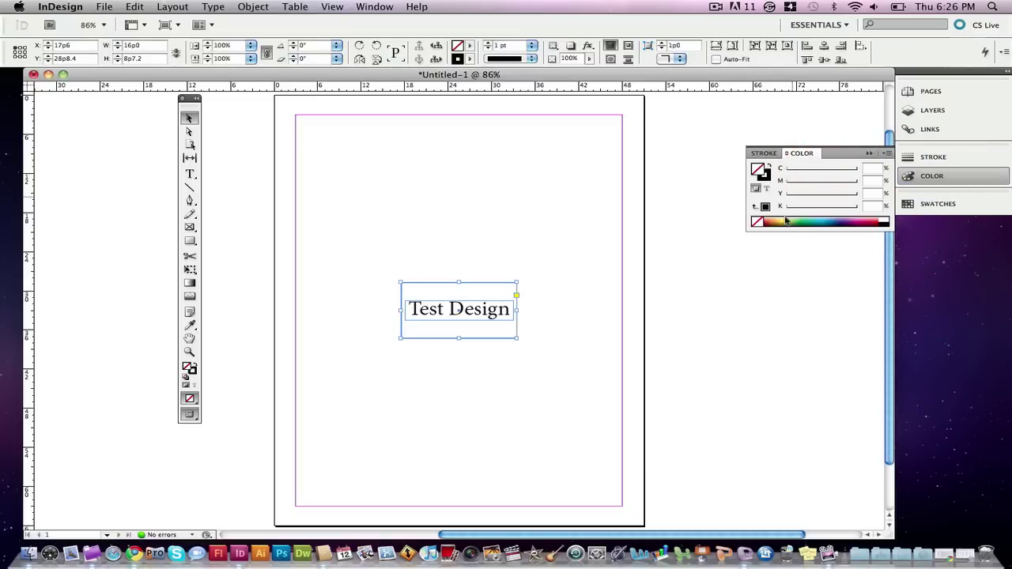
pyautogui.click(777, 220)
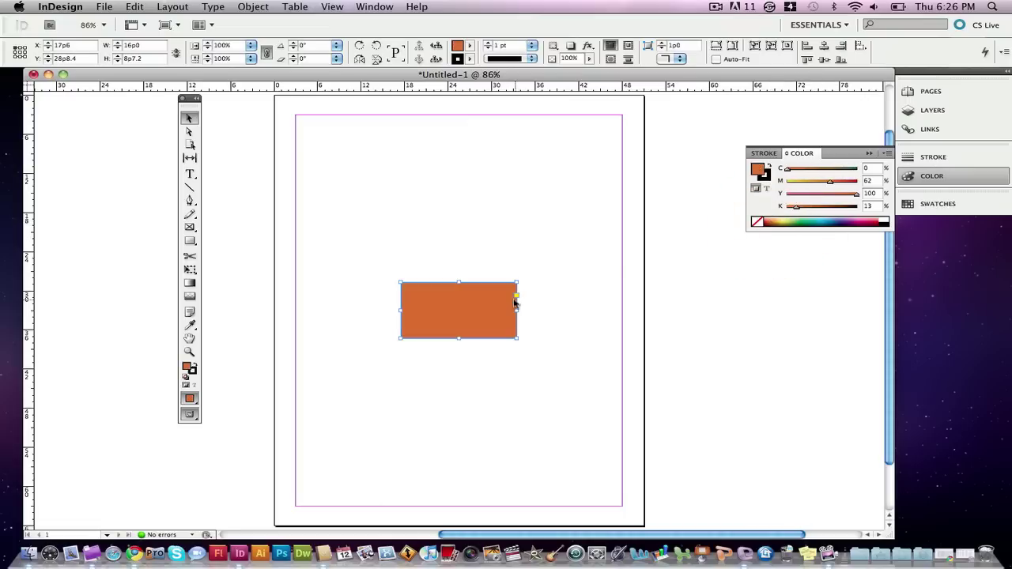
# - Raise the rectangle's stroke weight to 5 pt, then deselect it
pyautogui.click(767, 154)
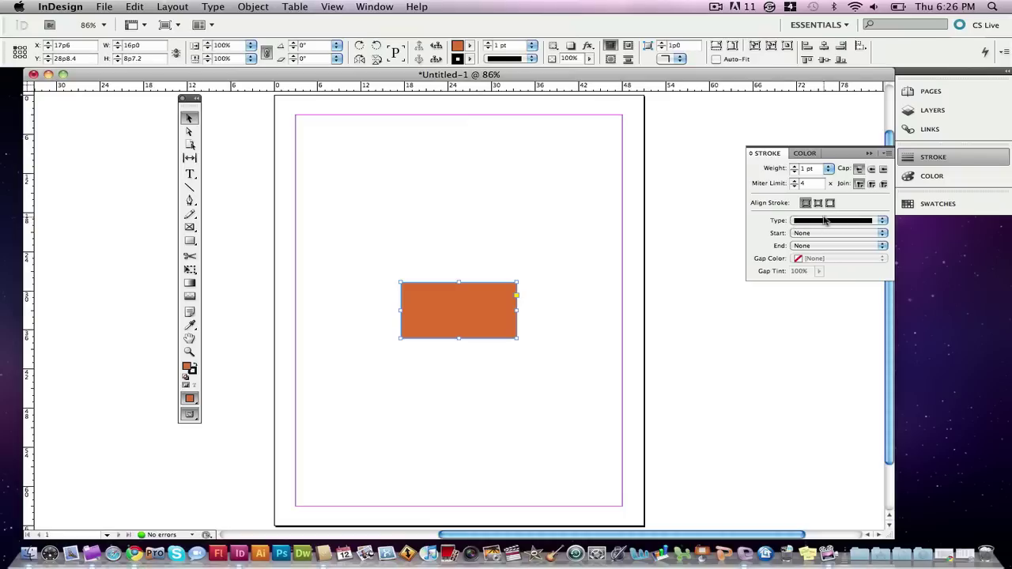
pyautogui.click(794, 167)
pyautogui.click(794, 166)
pyautogui.click(795, 167)
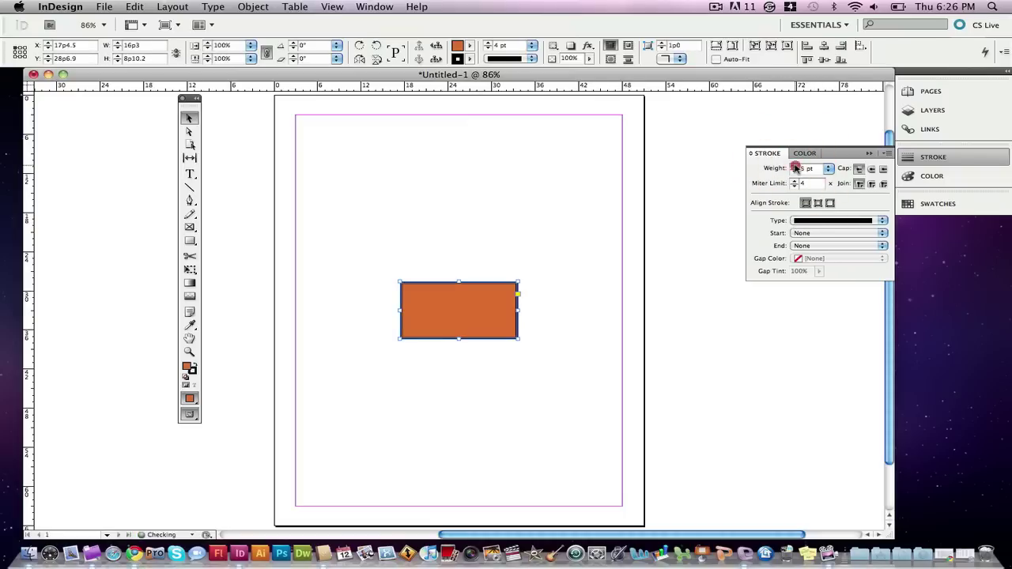
pyautogui.click(795, 167)
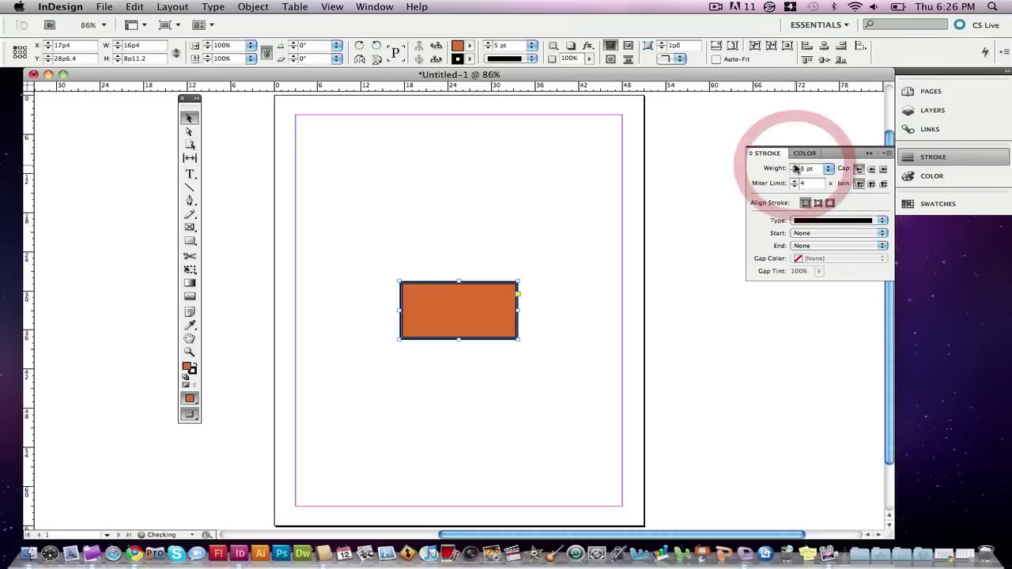
pyautogui.click(565, 342)
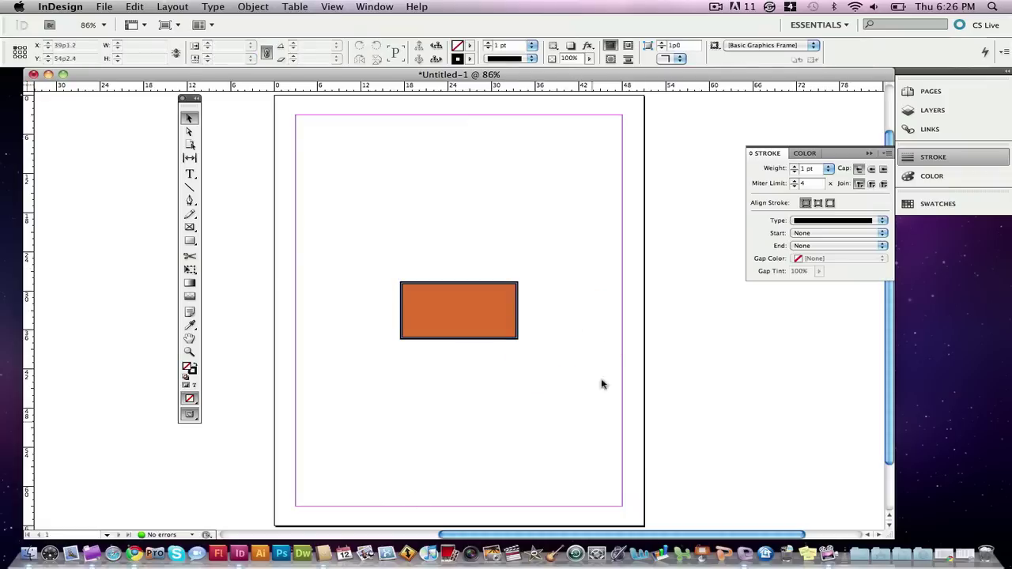
pyautogui.click(924, 92)
pyautogui.click(929, 112)
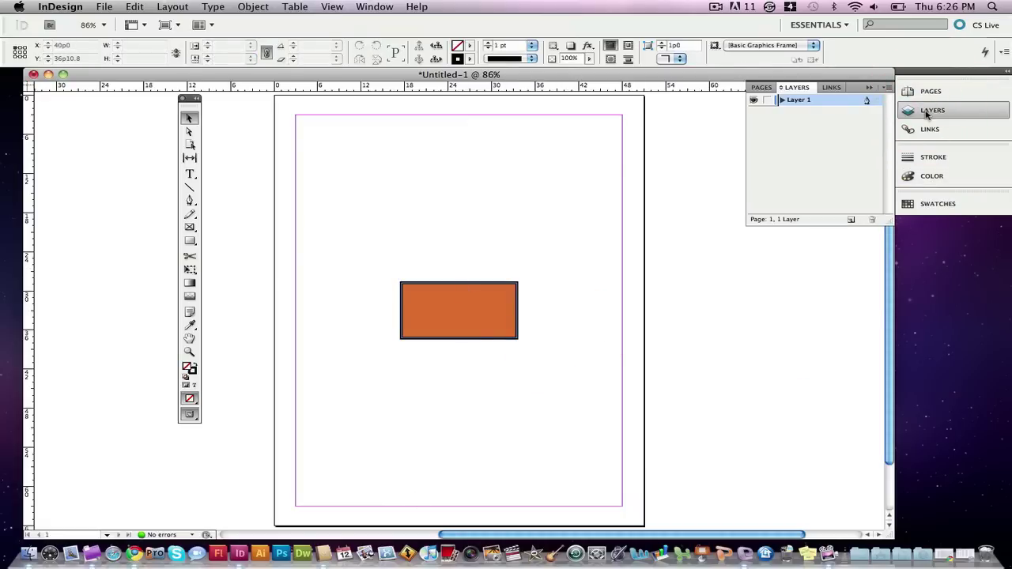
# - Send the orange rectangle to the back, behind the Test Design text
pyautogui.click(455, 303)
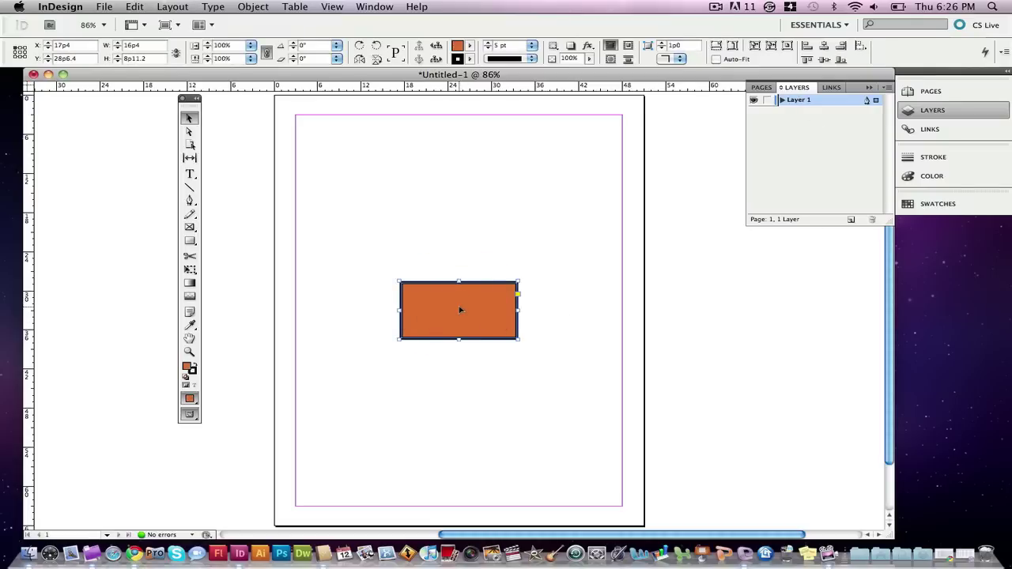
pyautogui.rightClick(460, 310)
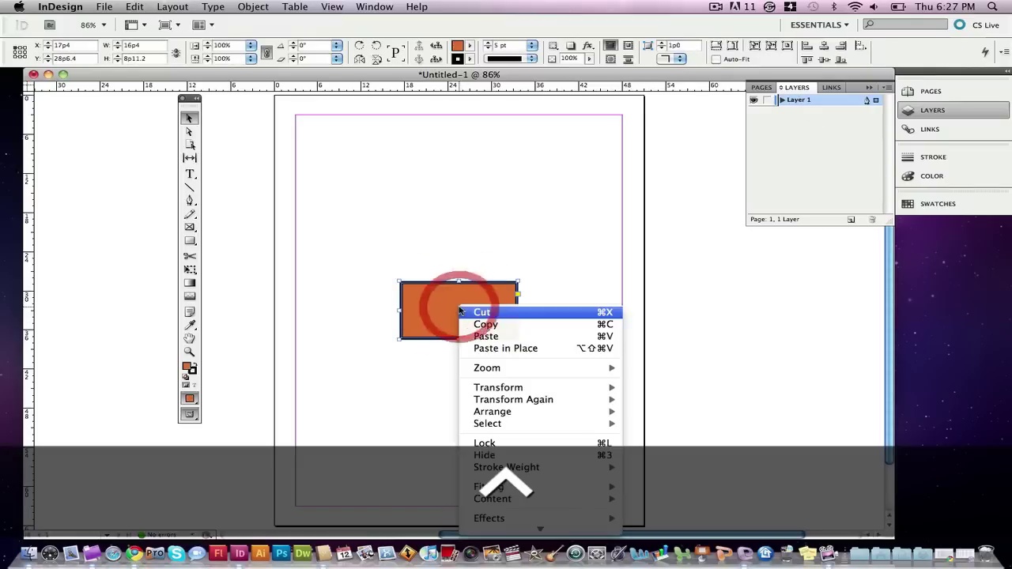
pyautogui.moveTo(506, 412)
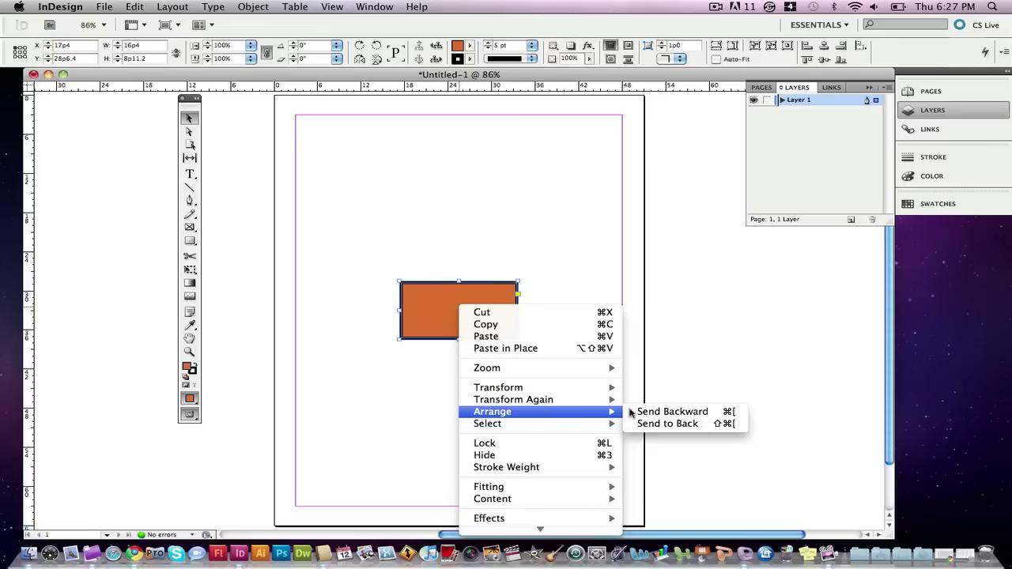
pyautogui.click(662, 428)
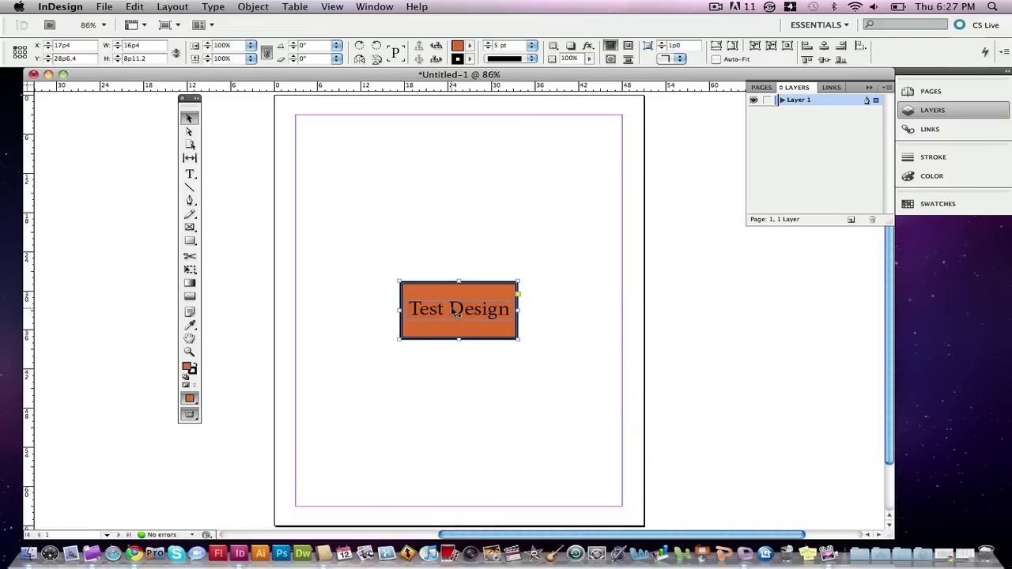
# - Select both the rectangle and the text and group them together
pyautogui.click(427, 422)
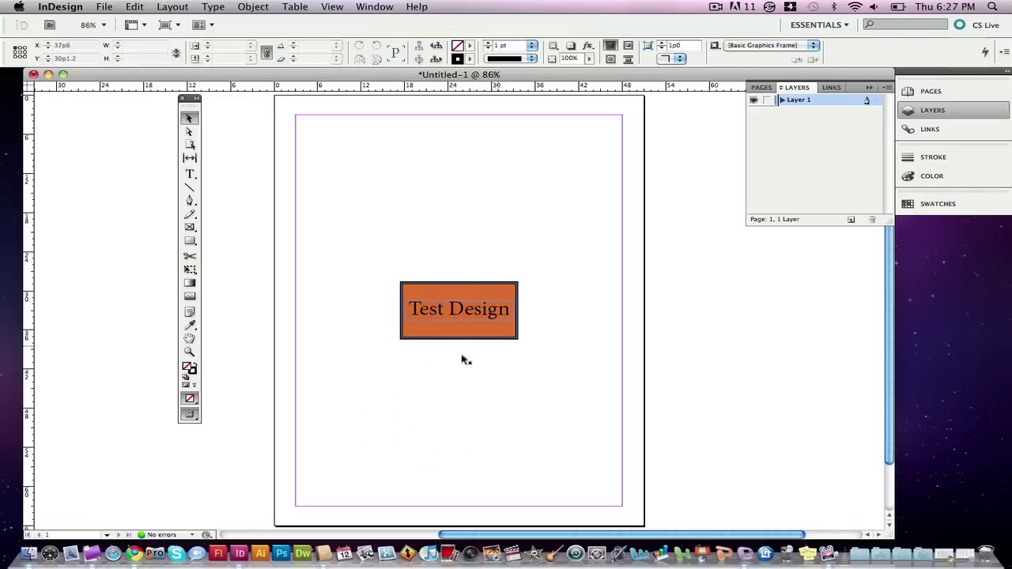
pyautogui.click(435, 402)
pyautogui.moveTo(376, 266); pyautogui.dragTo(554, 364)
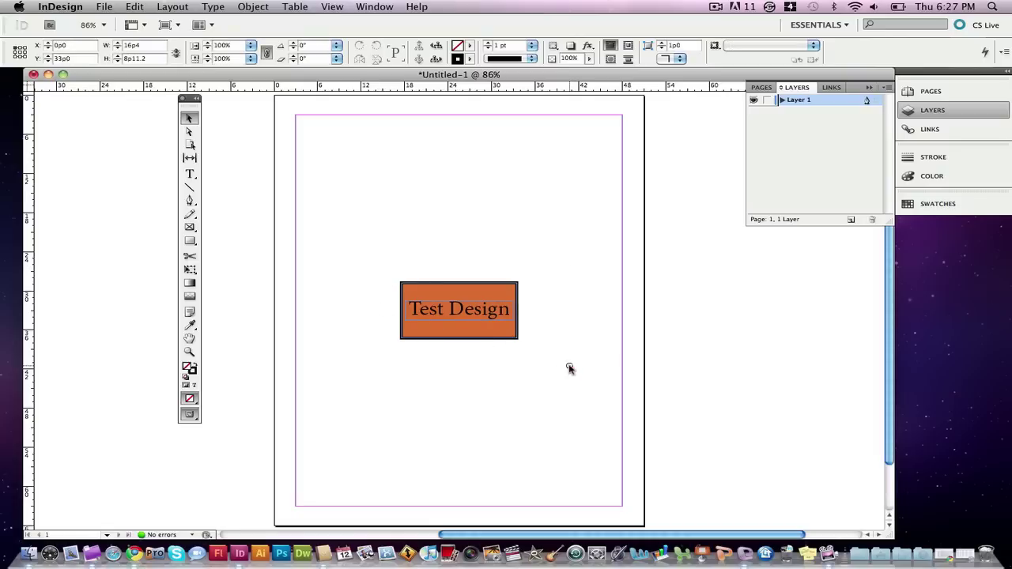
pyautogui.keyDown('ctrl'); pyautogui.click(467, 310); pyautogui.keyUp('ctrl')
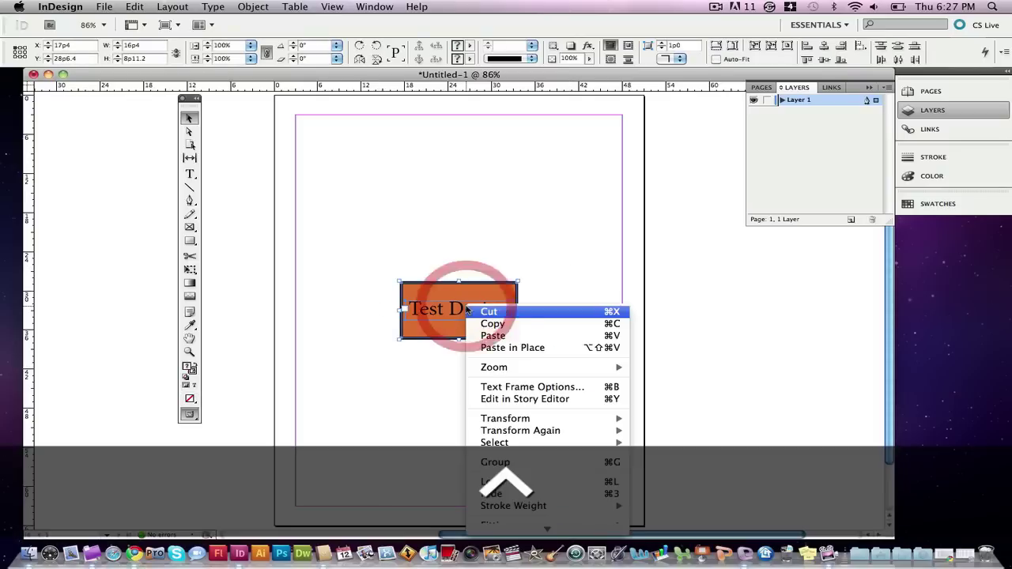
pyautogui.click(497, 463)
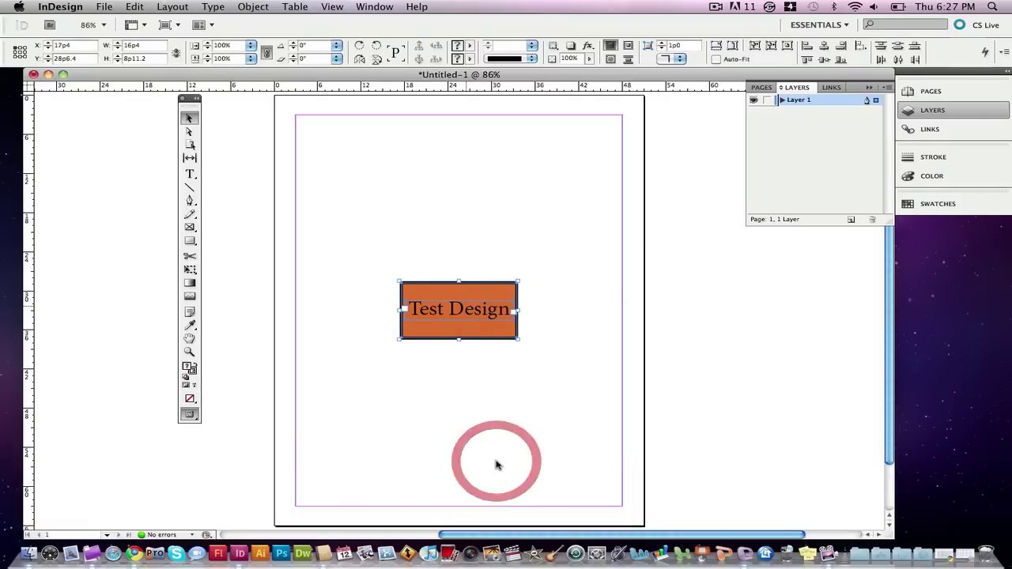
pyautogui.moveTo(456, 322)
pyautogui.mouseDown()
pyautogui.moveTo(455, 226)
pyautogui.moveTo(477, 287)
pyautogui.moveTo(458, 210)
pyautogui.moveTo(456, 321)
pyautogui.mouseUp()
pyautogui.click(461, 386)
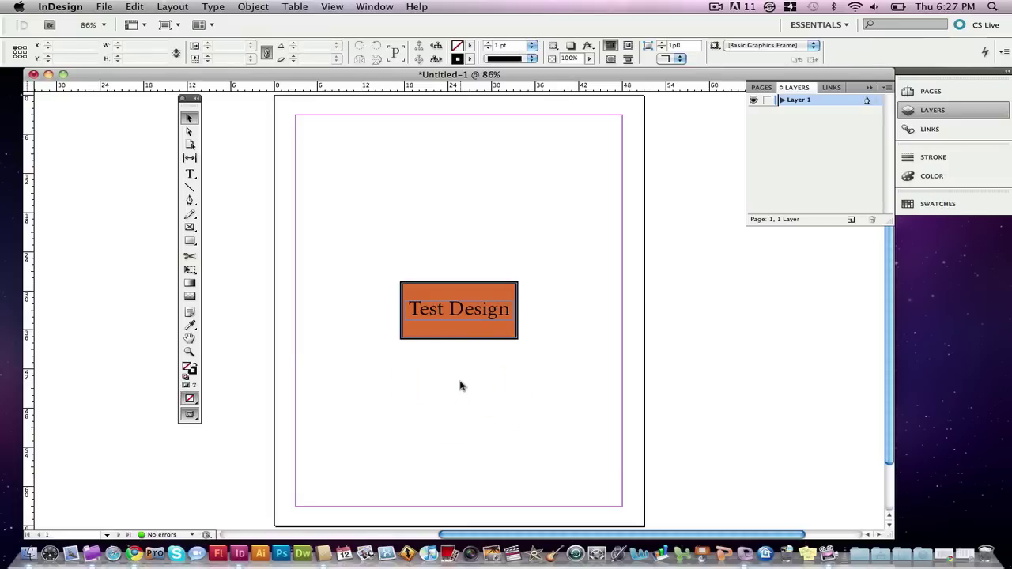